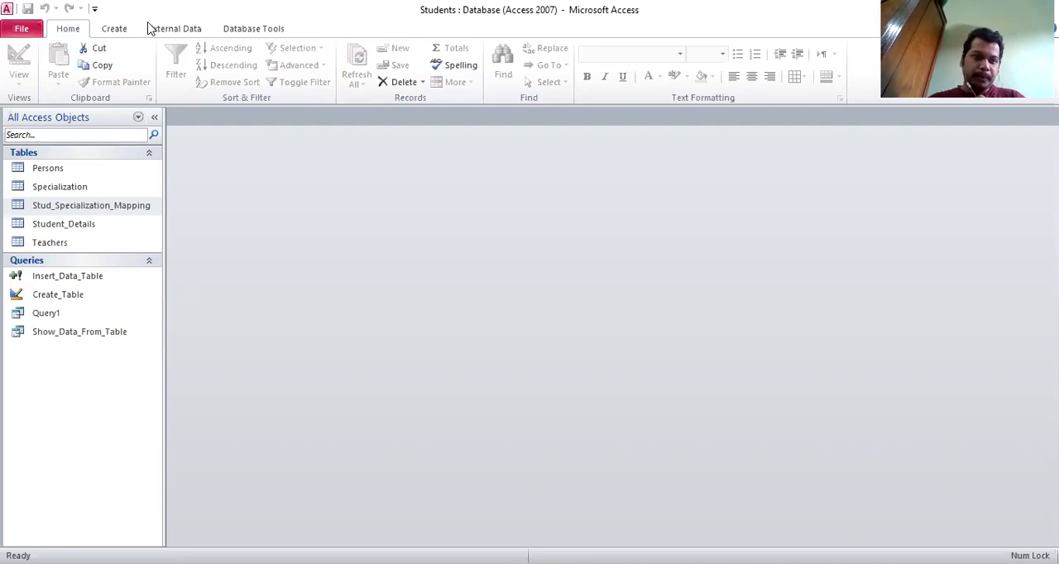
- Generate an automatic form from the Persons table and select its LastName field
left_click(124, 34)
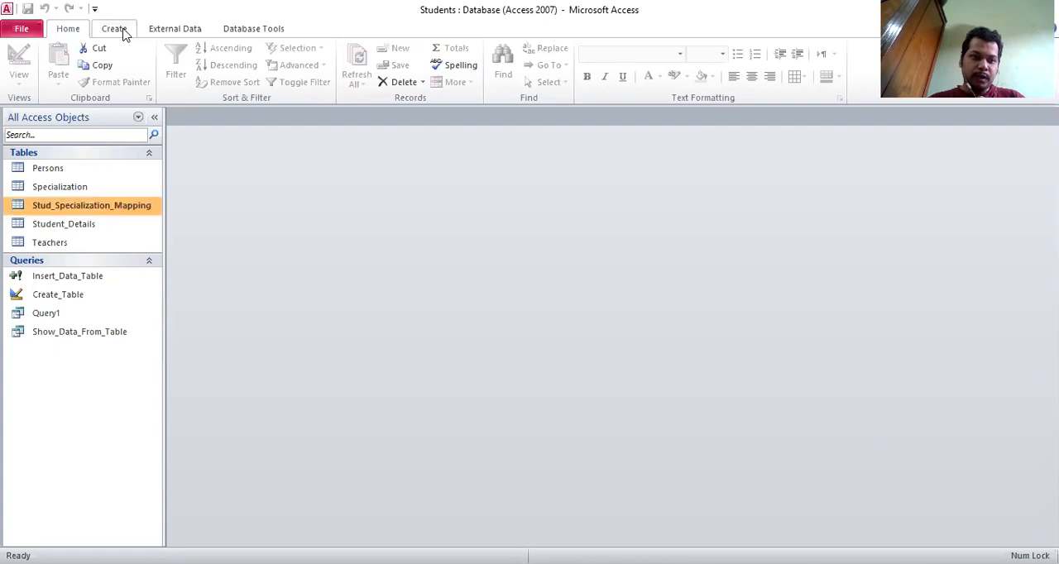
left_click(122, 31)
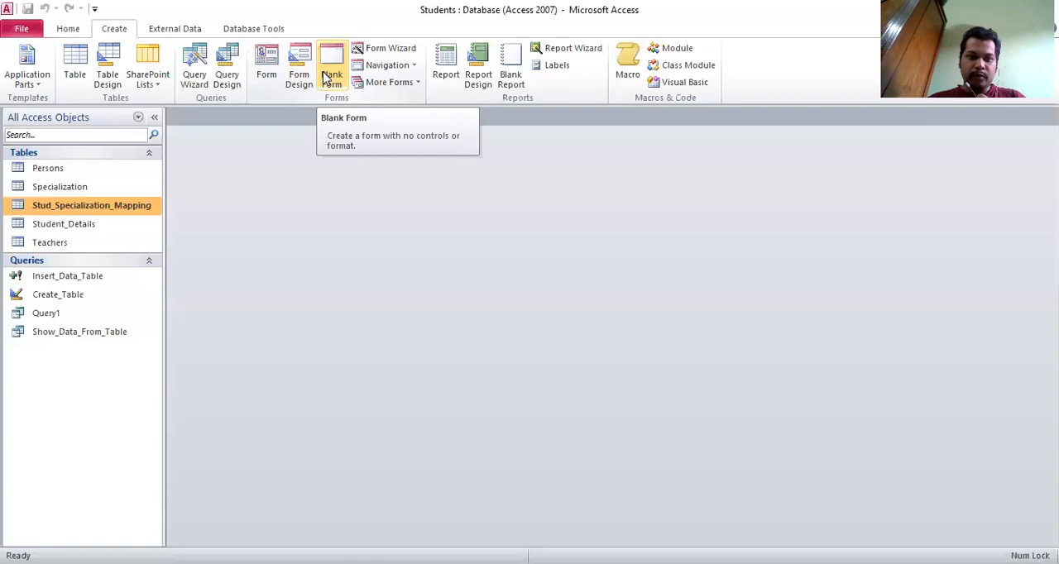
left_click(86, 172)
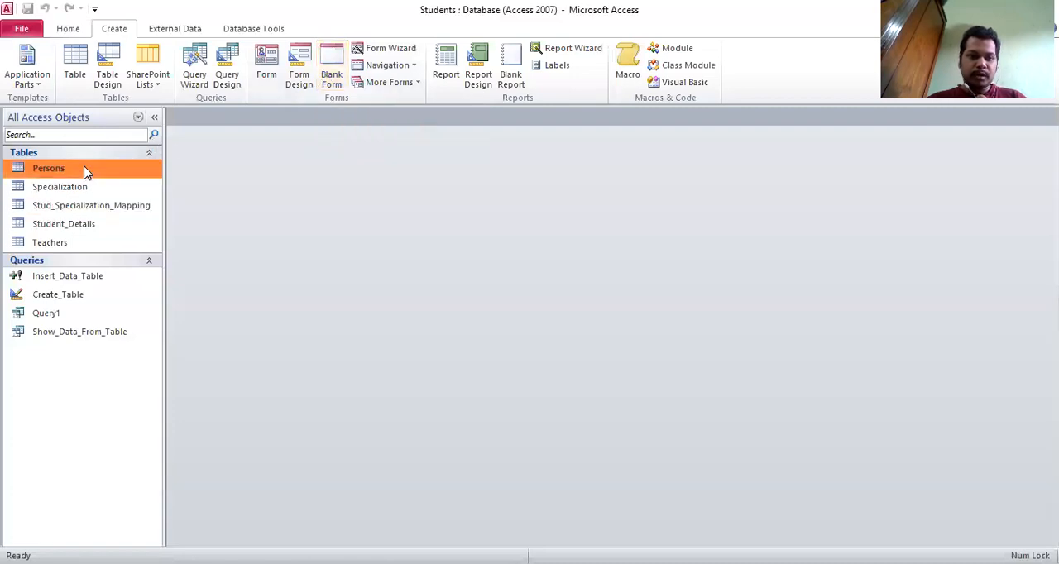
left_click(265, 72)
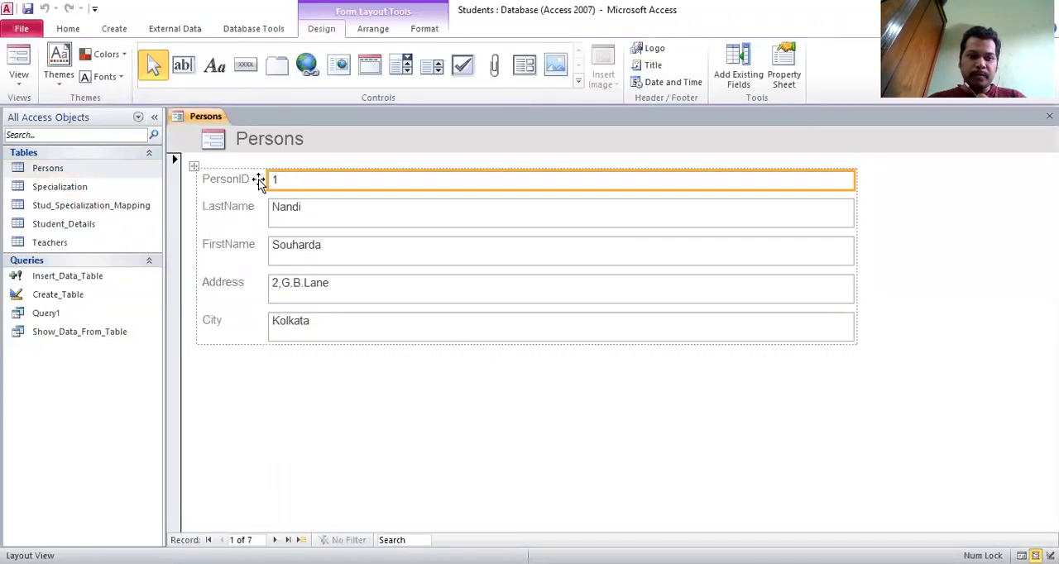
left_click(290, 216)
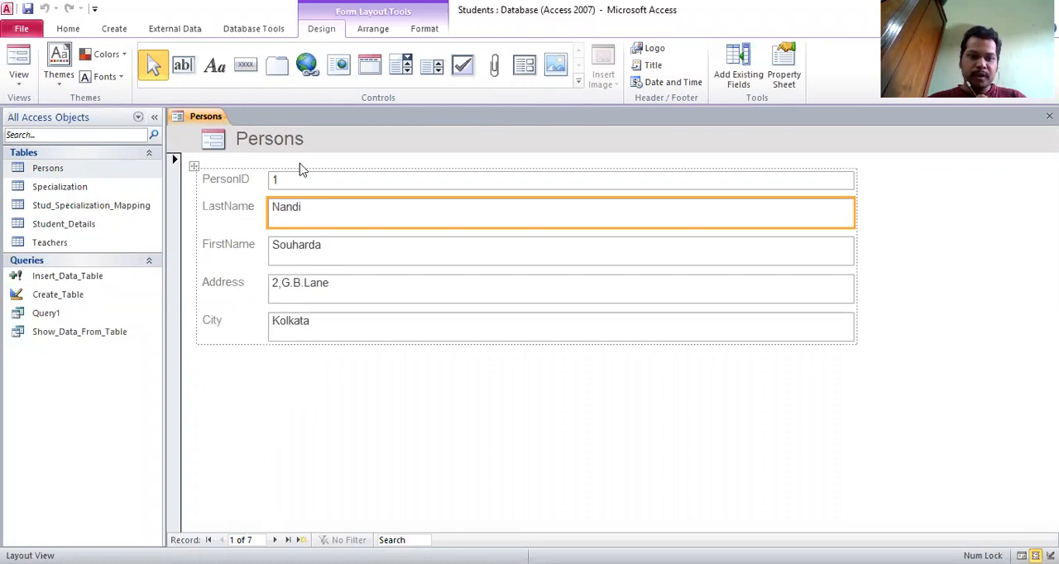
- Close the generated Persons form without saving it
right_click(202, 120)
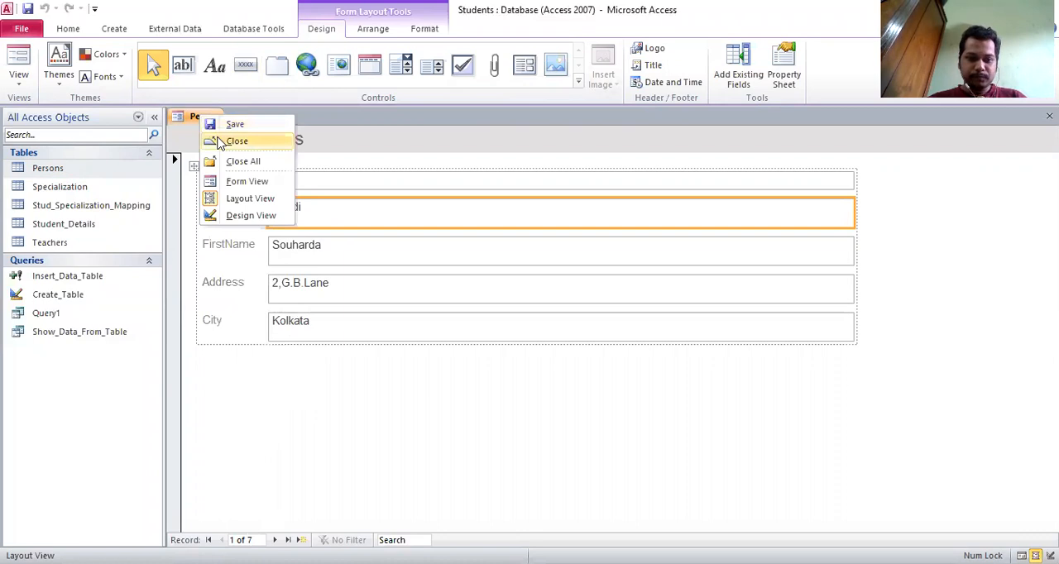
left_click(220, 142)
left_click(533, 330)
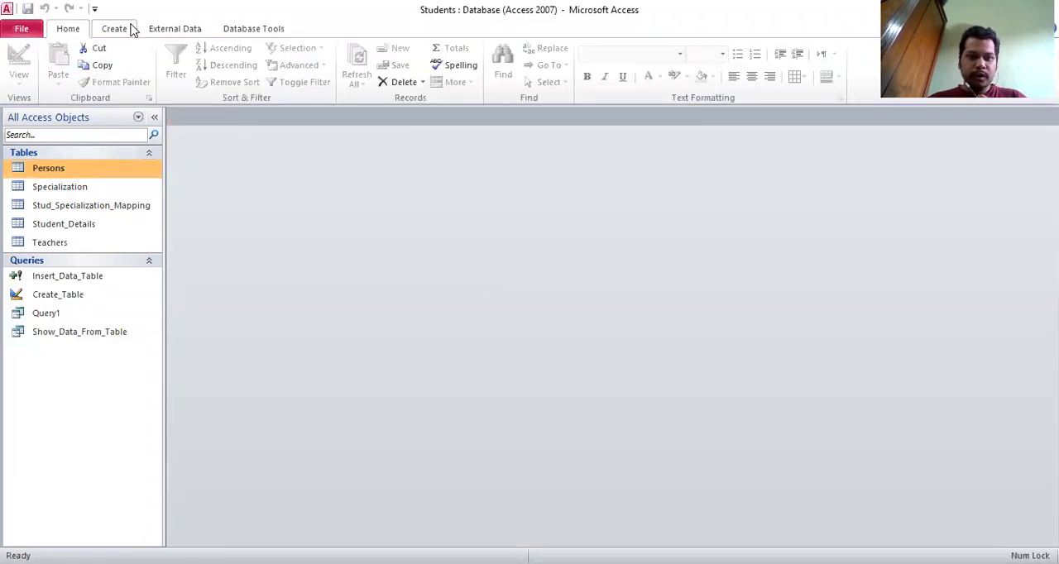
- Create a blank form and place the Persons table on it as a datasheet
left_click(133, 30)
left_click(322, 76)
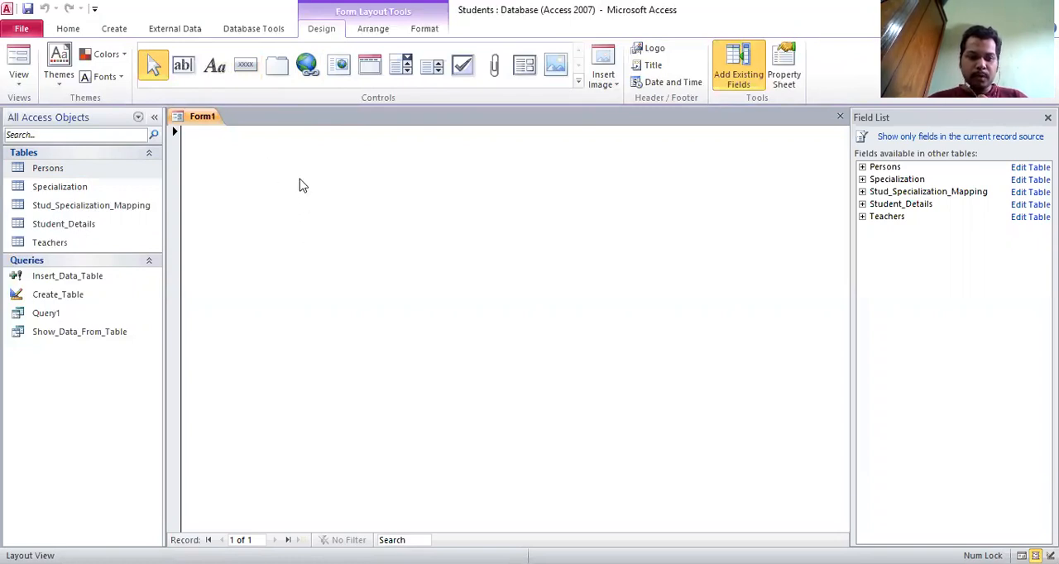
left_click_drag(106, 171, 206, 207)
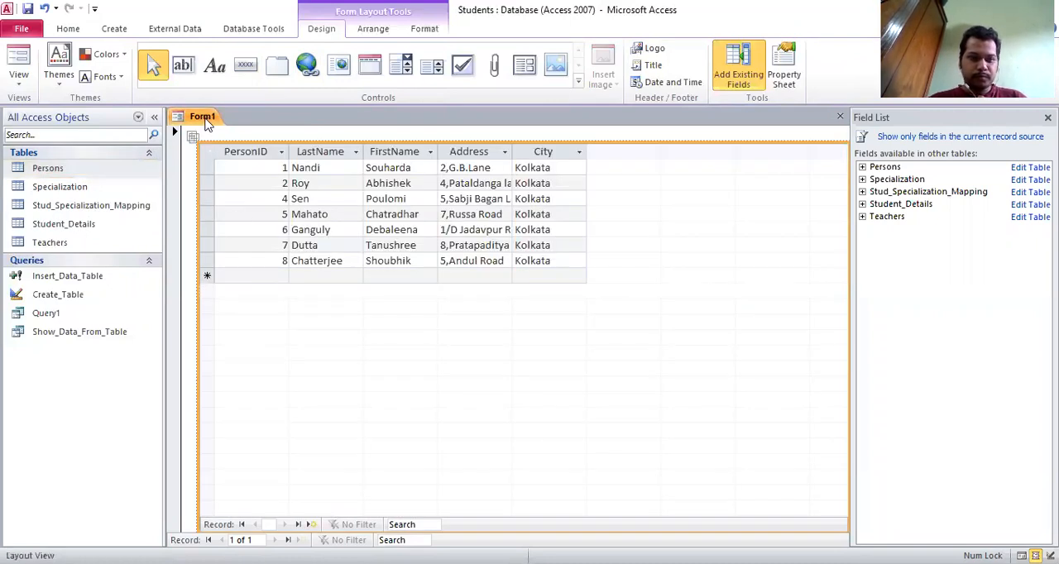
- Discard the blank form containing the Persons datasheet by closing it without saving
right_click(207, 121)
left_click(243, 147)
left_click(531, 329)
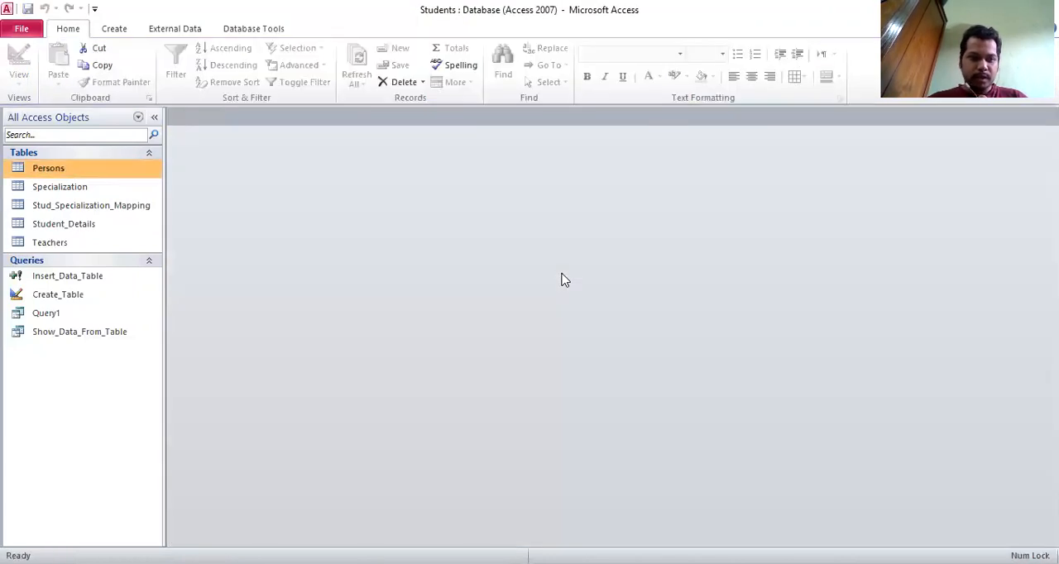
- Start the Form Wizard and choose the Persons table as the source of the fields
left_click(125, 29)
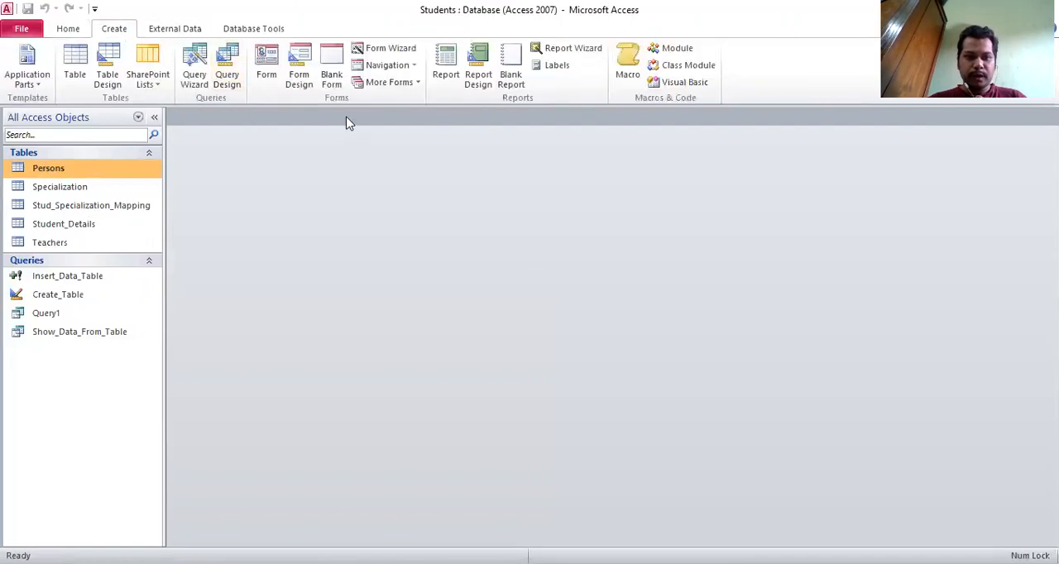
left_click(393, 49)
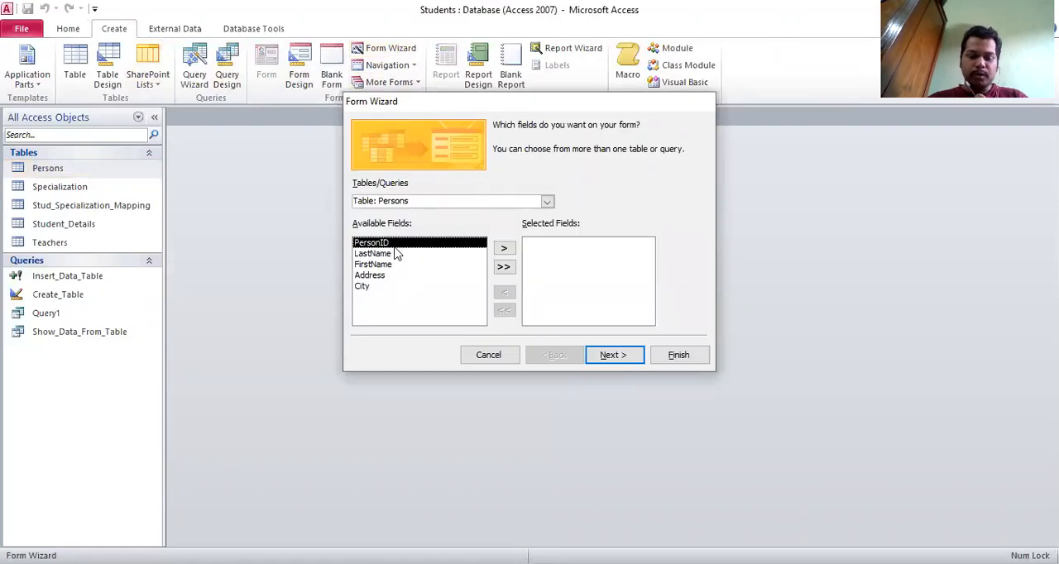
left_click(467, 203)
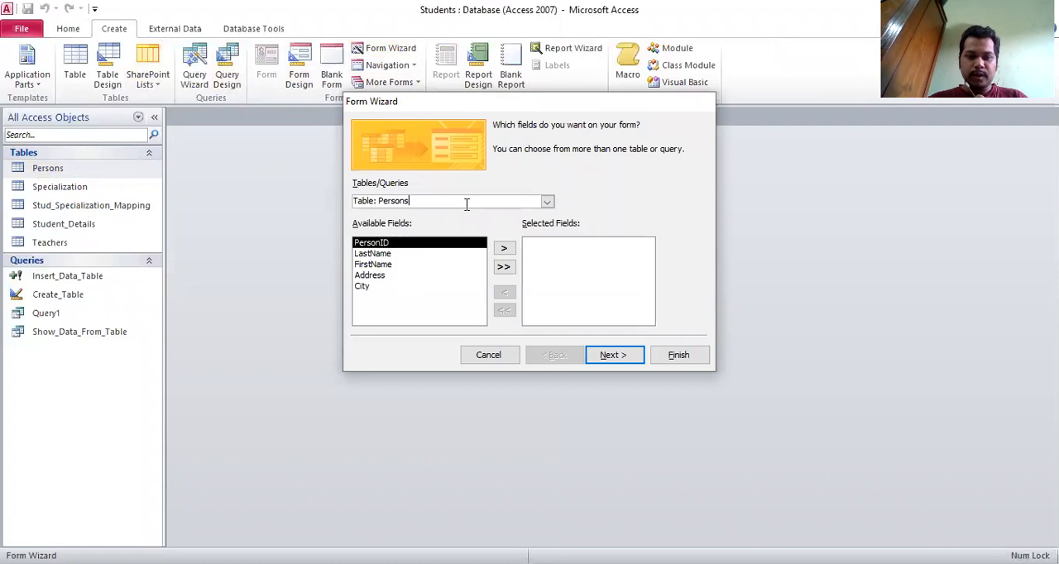
left_click(547, 202)
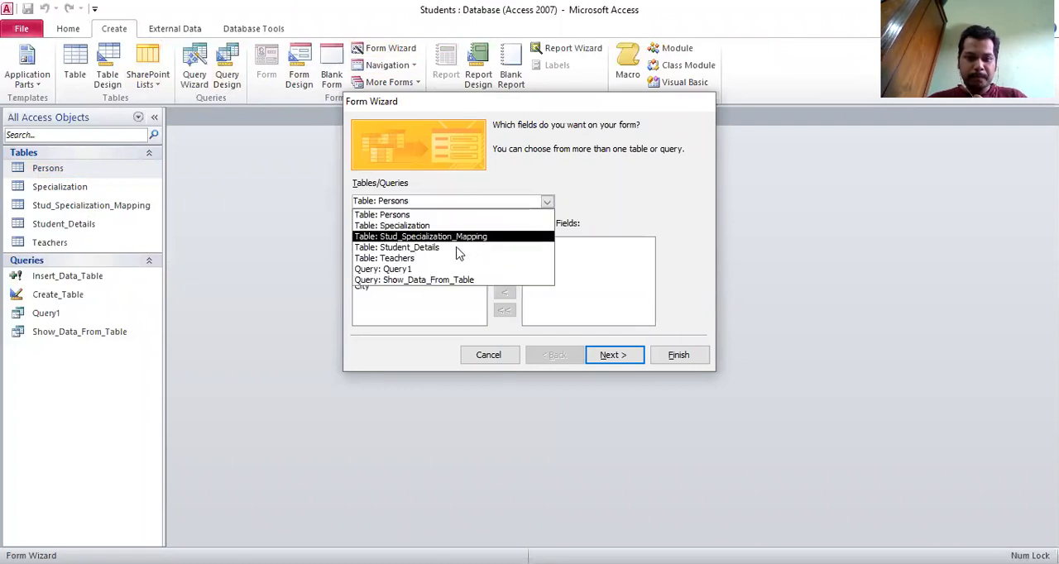
left_click(428, 215)
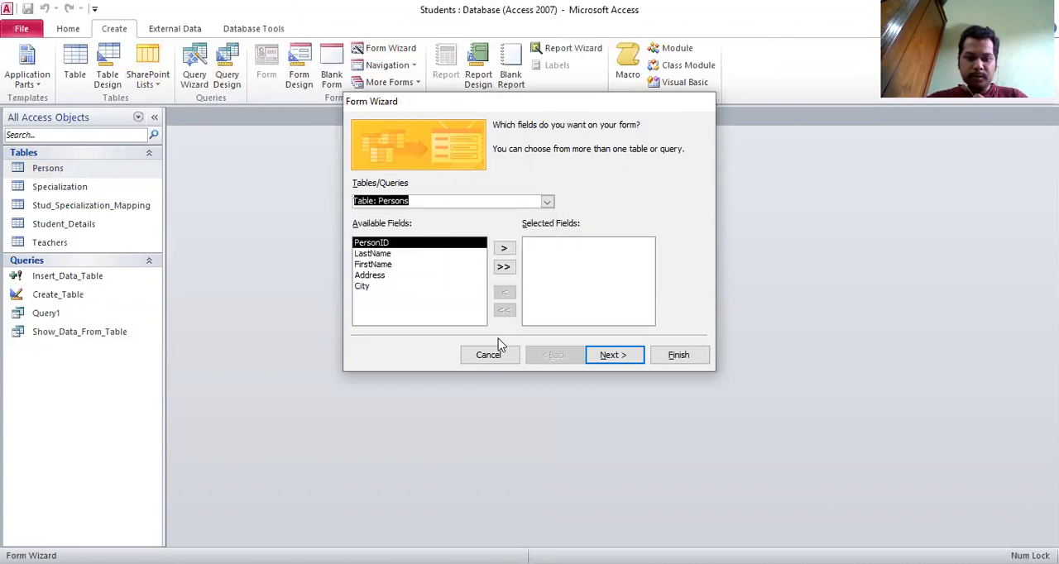
- Add all Persons fields to the form selection and remove them all again
left_click(503, 266)
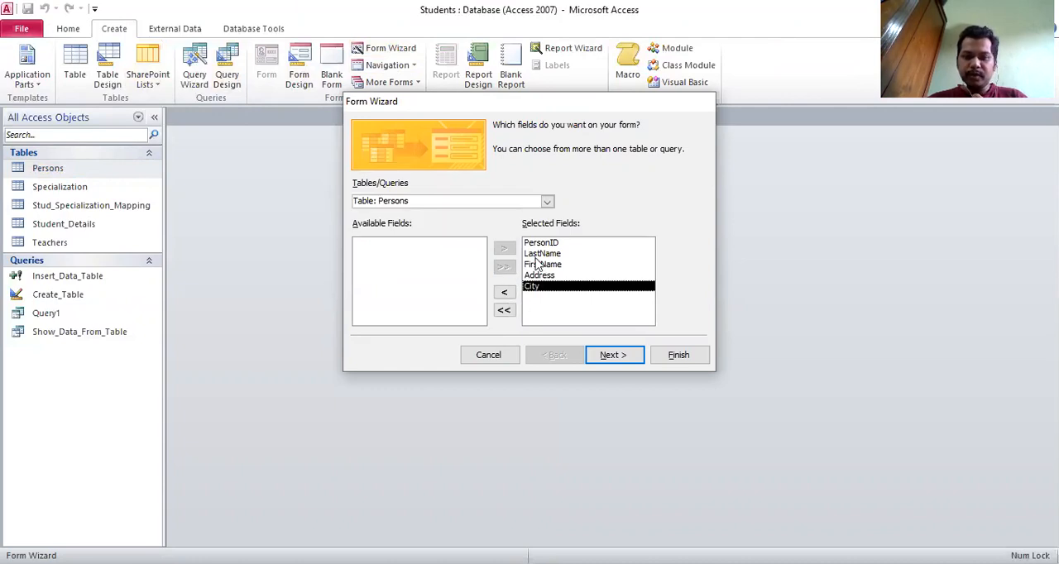
left_click(540, 255)
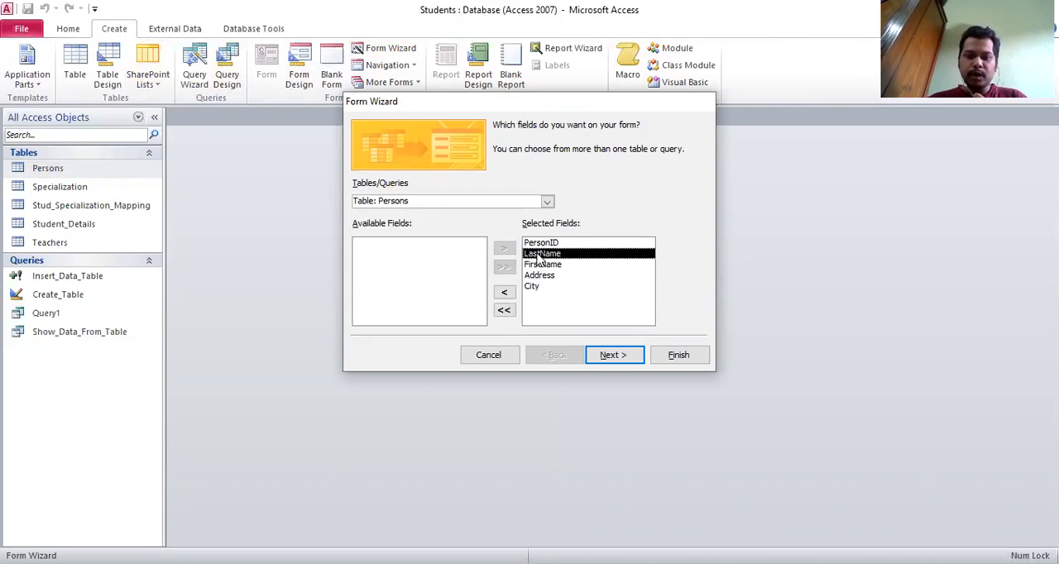
left_click(504, 310)
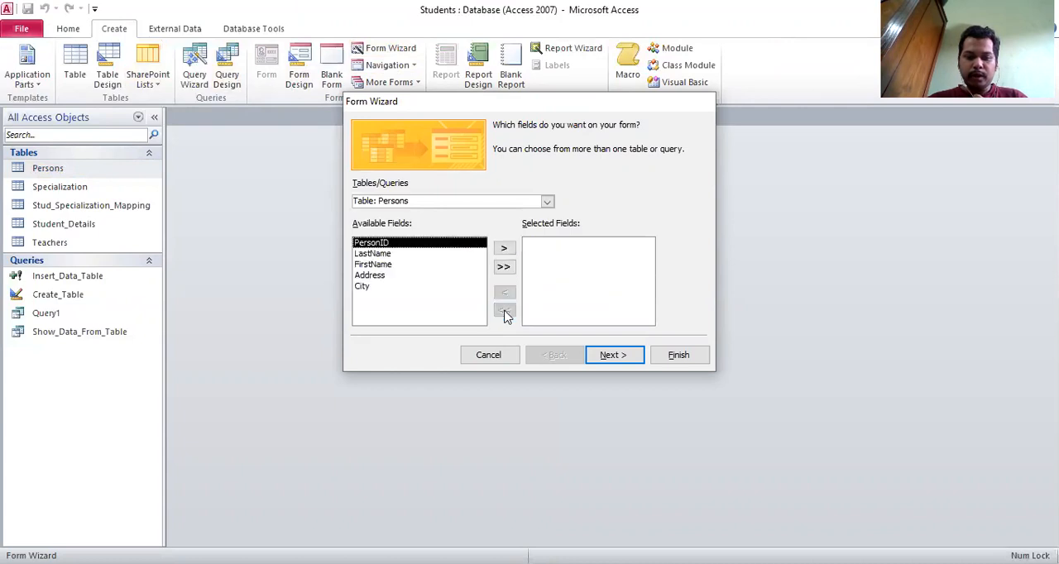
- Select the PersonID, Address and City fields for the form and continue to the layout choice
left_click(505, 250)
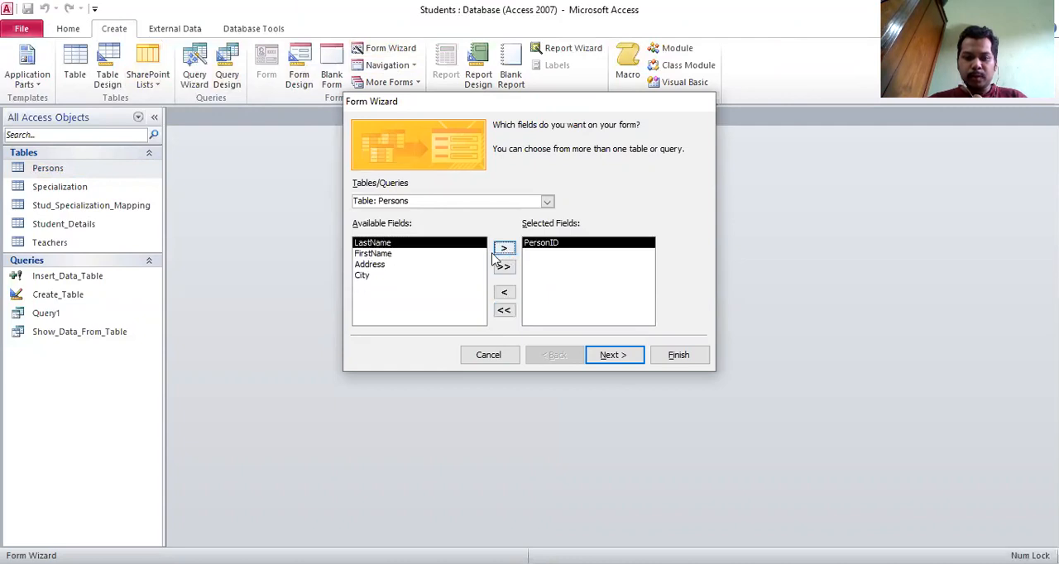
left_click(404, 265)
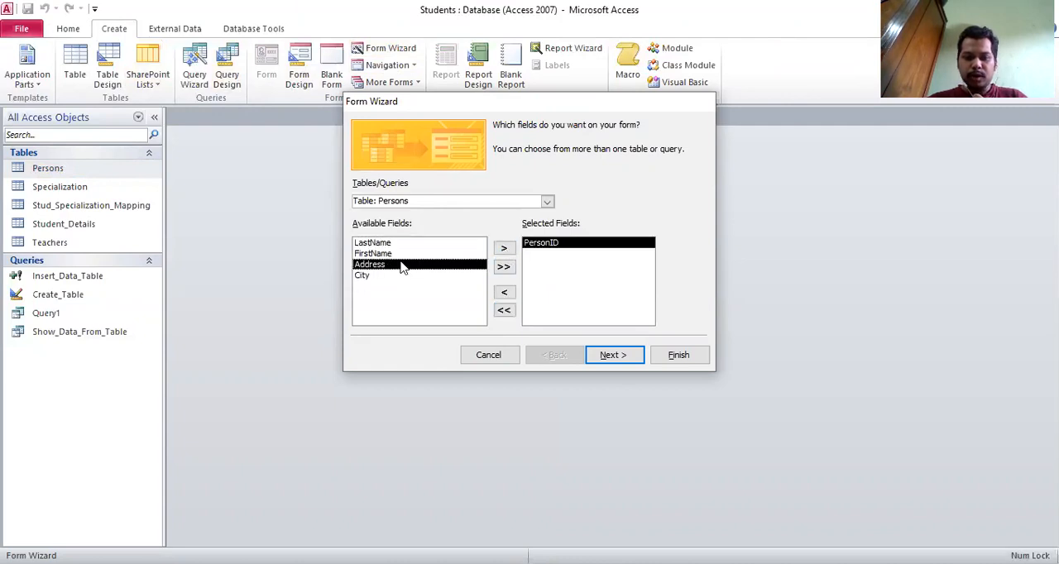
left_click(504, 249)
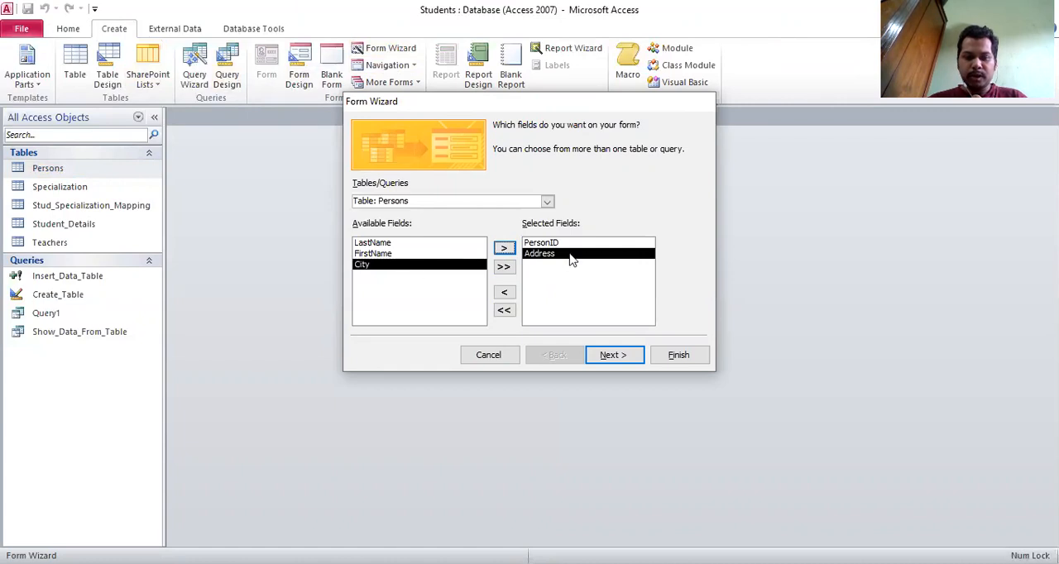
left_click(505, 248)
left_click(611, 354)
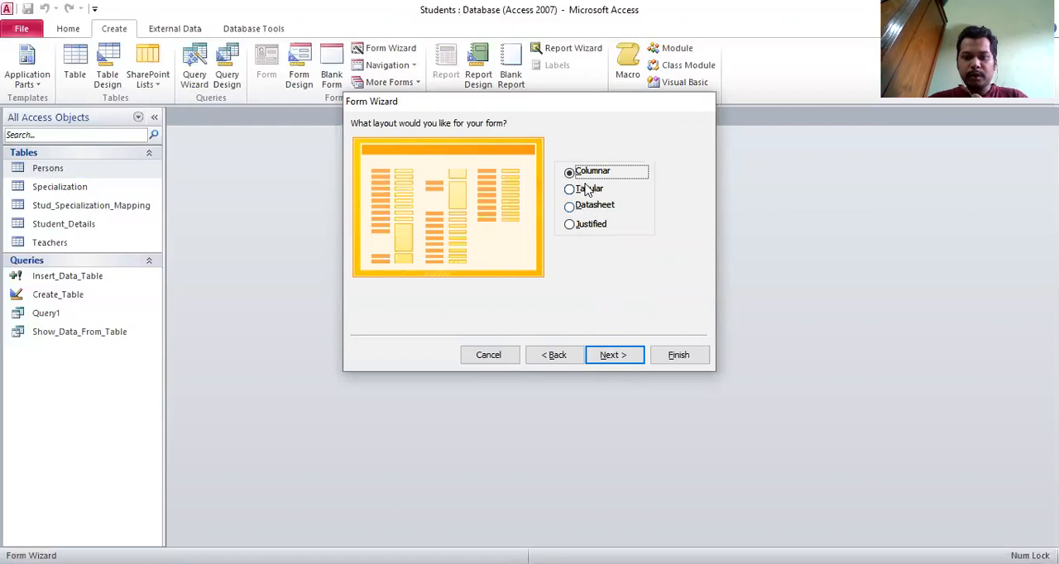
- Choose the Datasheet layout and finish the wizard, keeping the title Persons and opting to modify the form's design
left_click(590, 208)
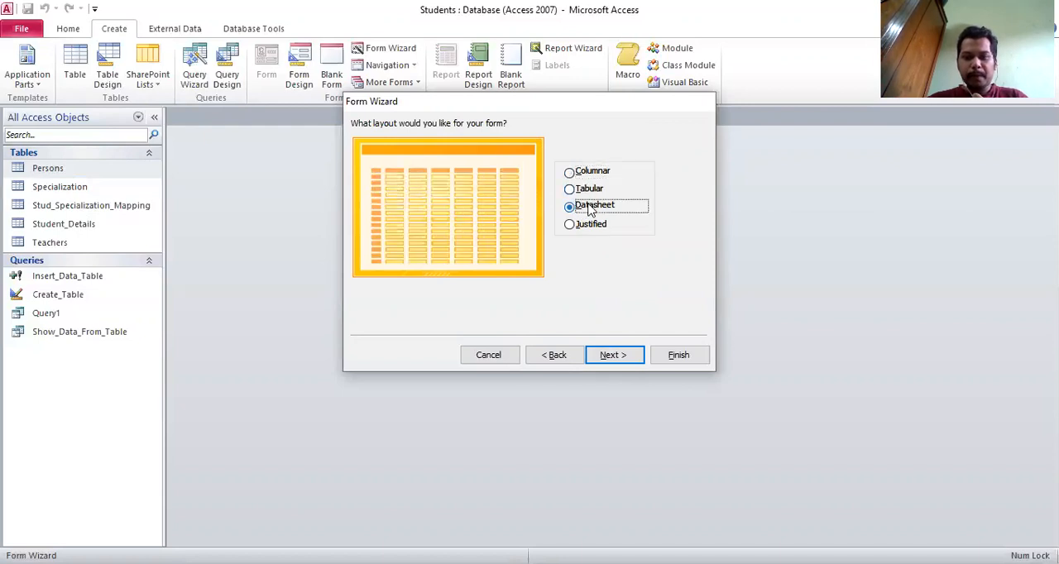
left_click(592, 176)
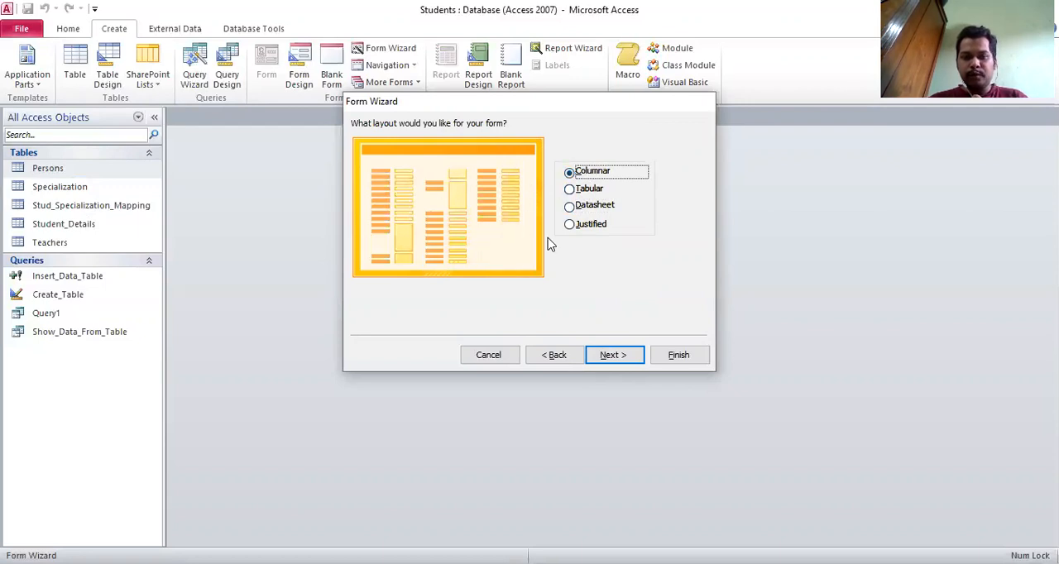
left_click(588, 210)
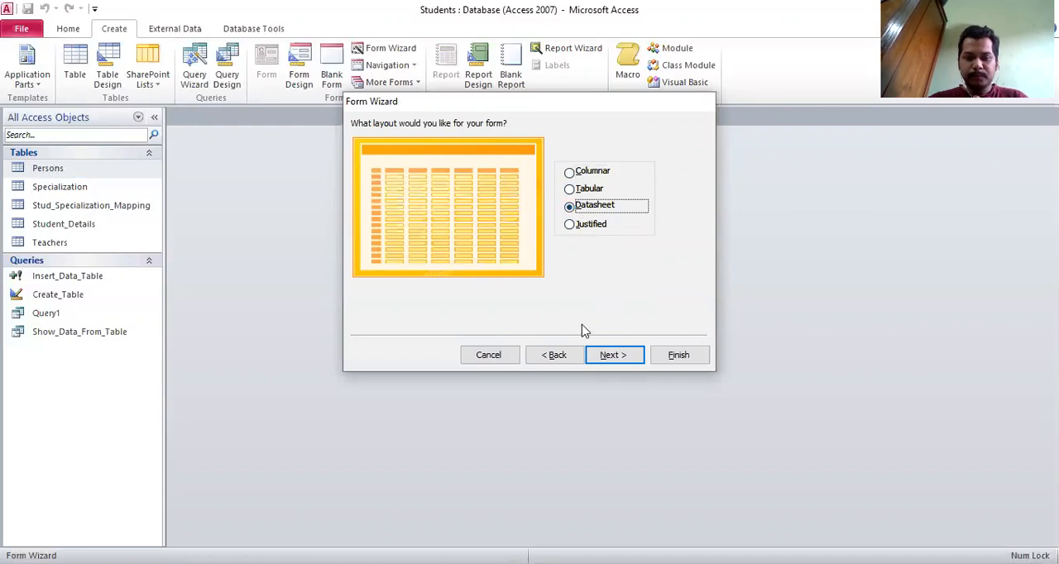
left_click(607, 359)
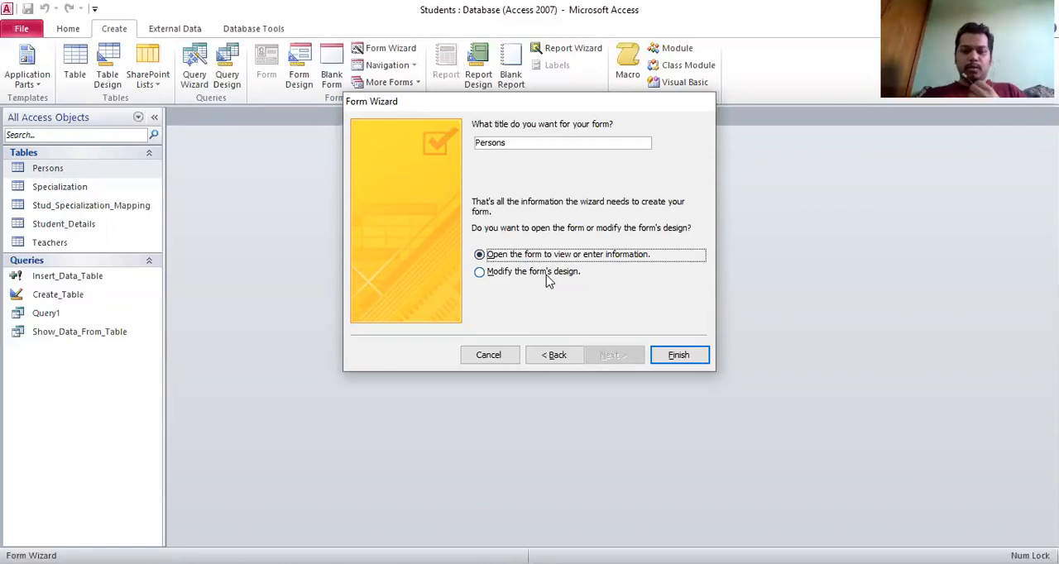
left_click(546, 281)
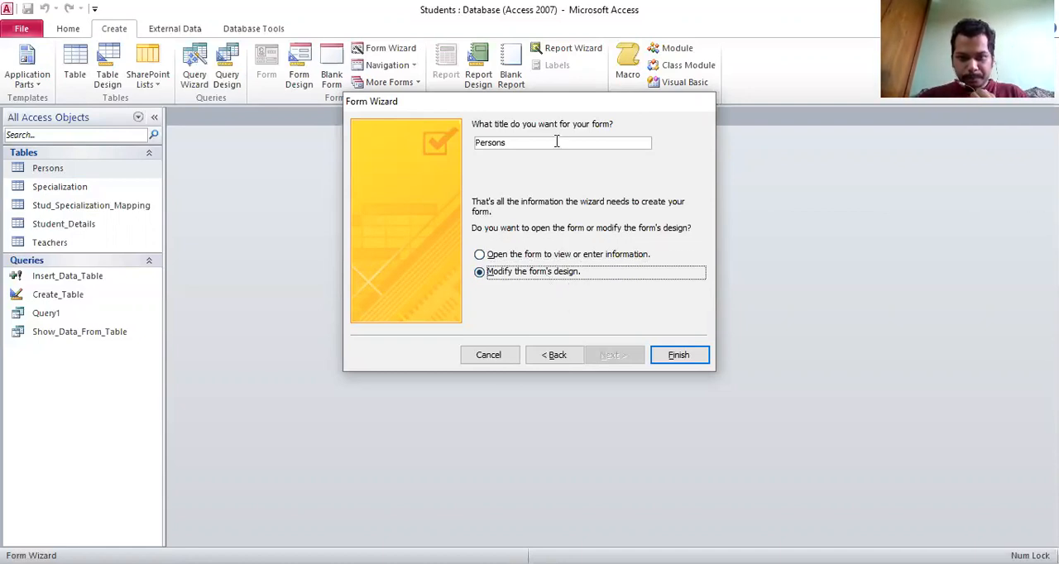
left_click(662, 356)
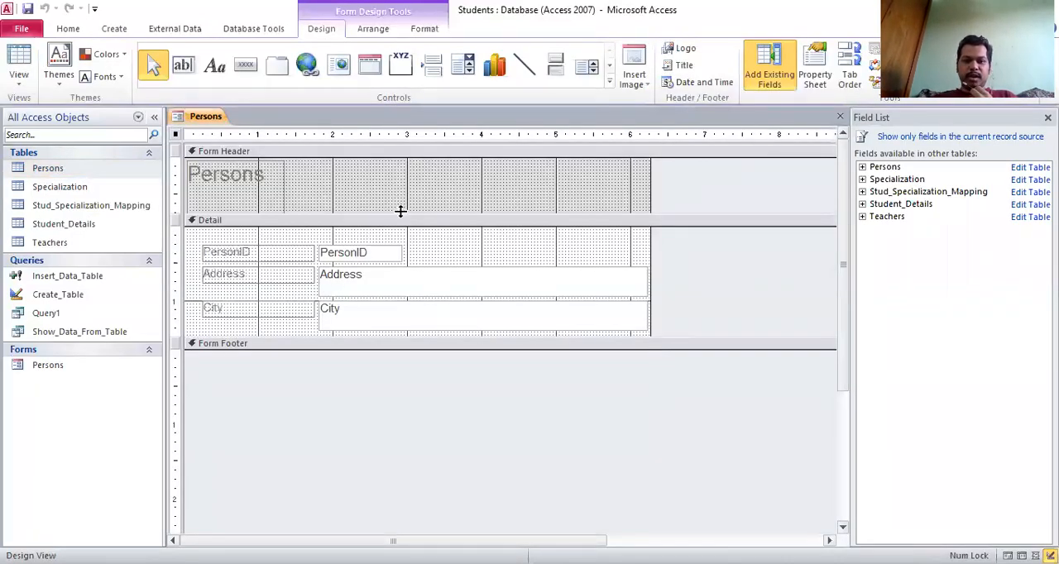
- Show the Persons form in Layout View and in Form View
left_click(19, 82)
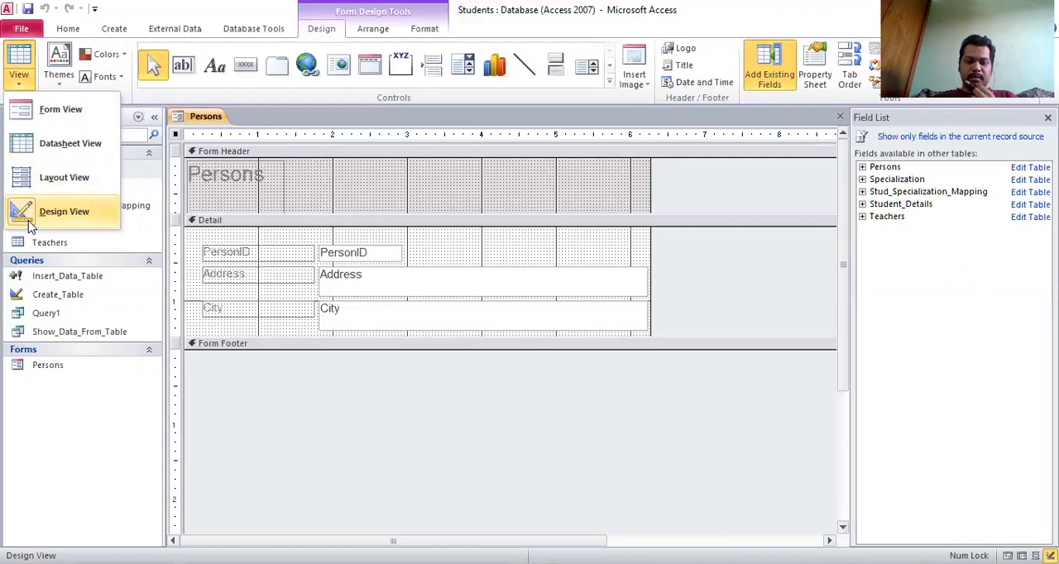
left_click(64, 178)
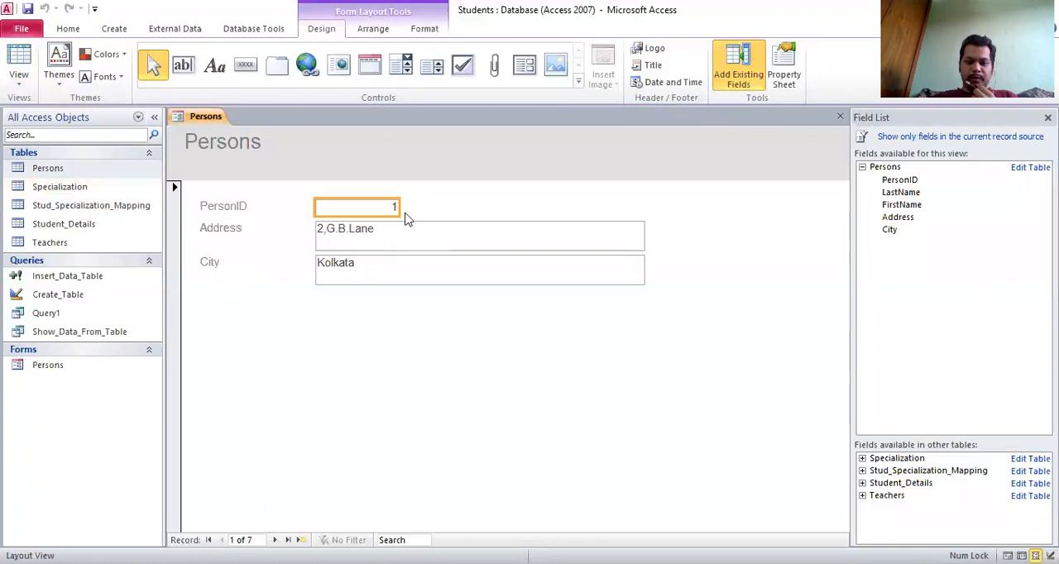
left_click(394, 239)
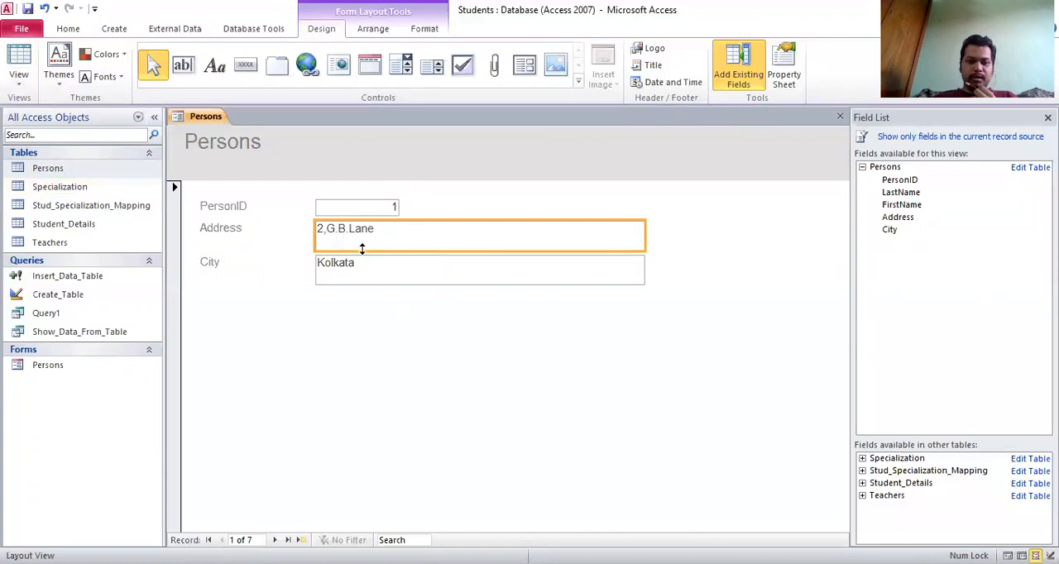
left_click(19, 83)
left_click(31, 112)
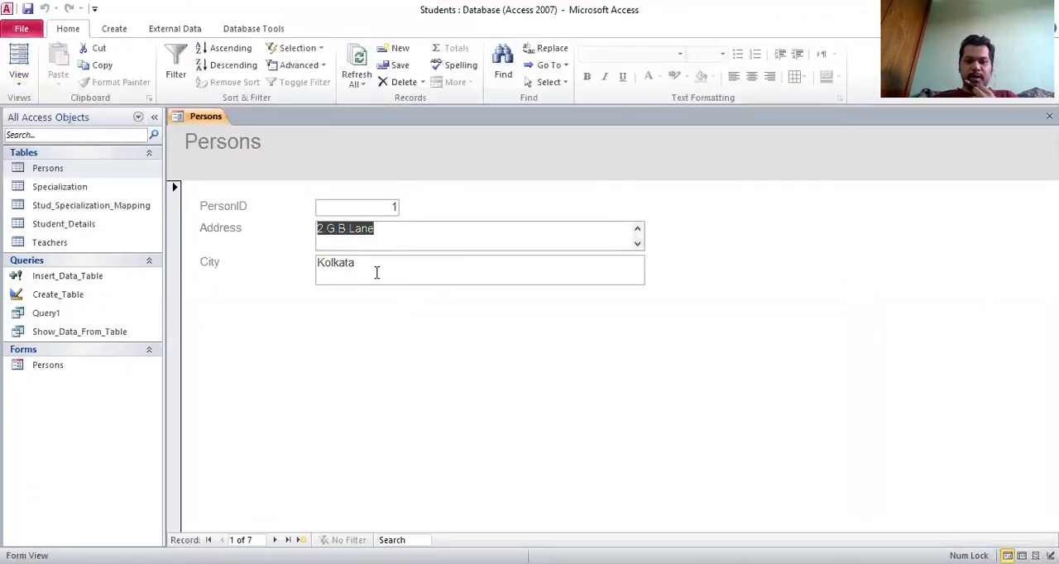
- Place the cursor in the first record's Address field and close the Persons form
left_click(546, 248)
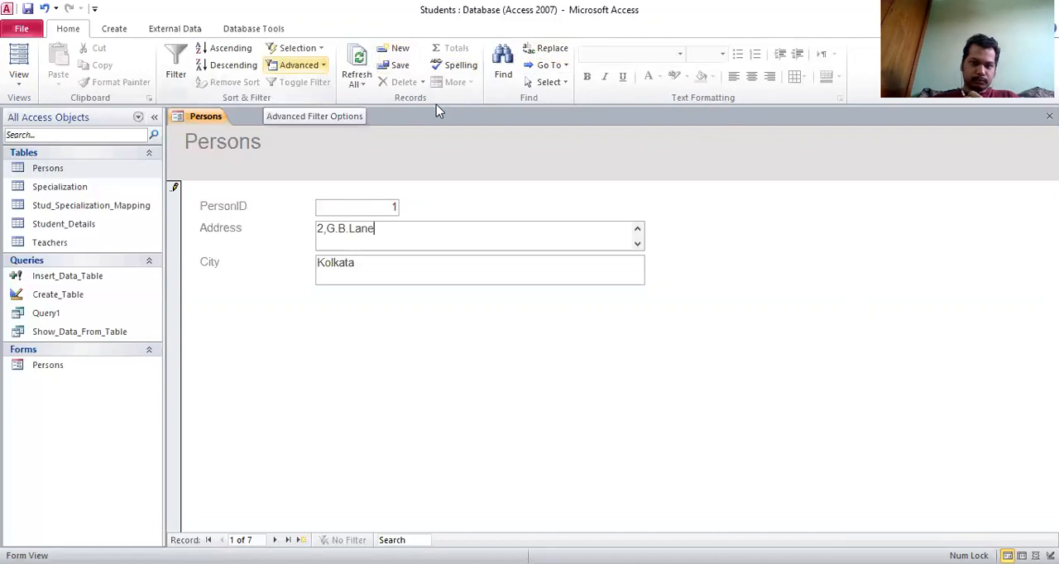
right_click(198, 116)
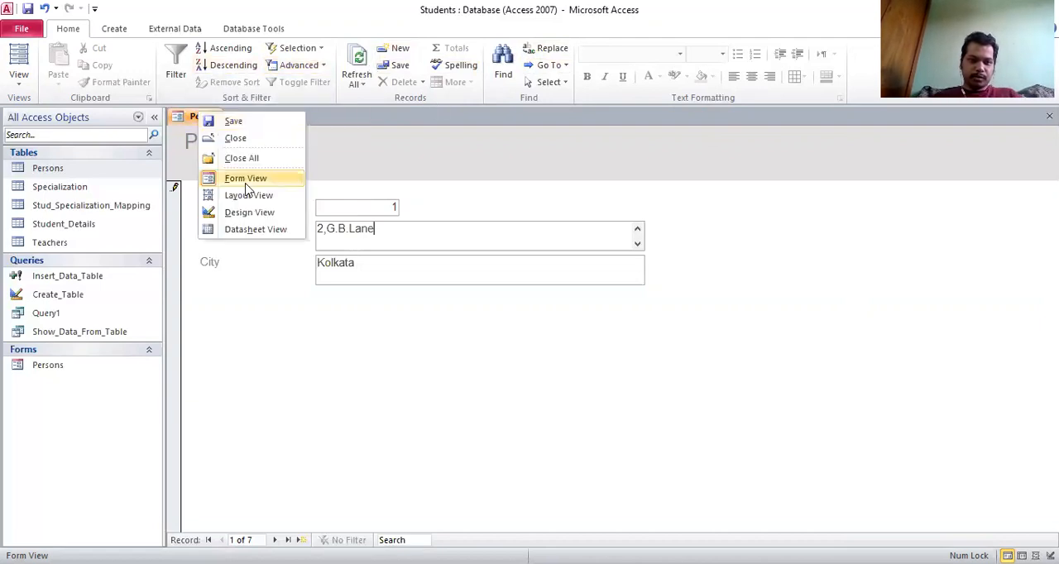
left_click(236, 139)
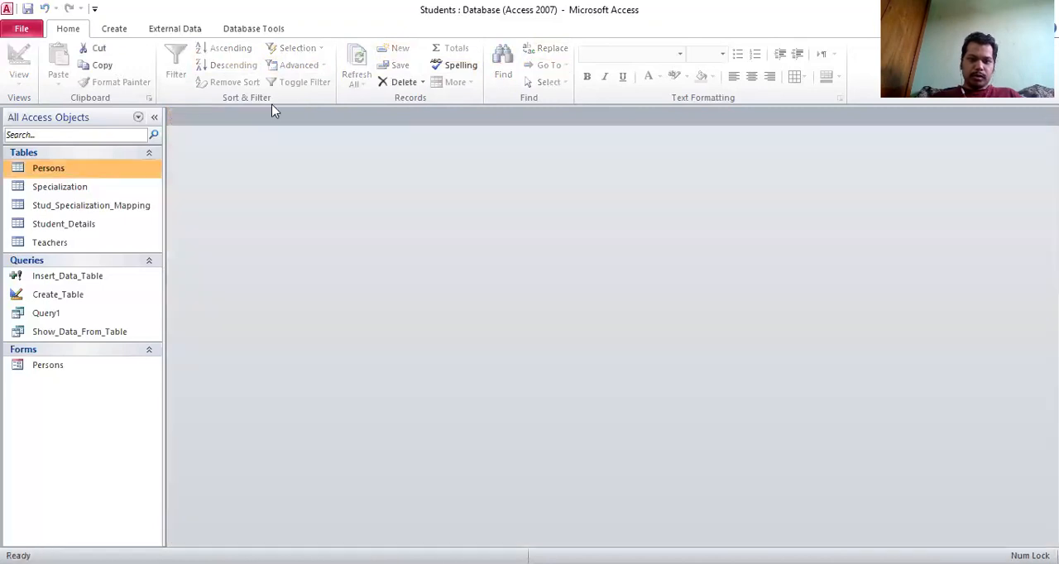
- Create an automatic form from the Stud_Specialization_Mapping table and close it without saving
left_click(119, 31)
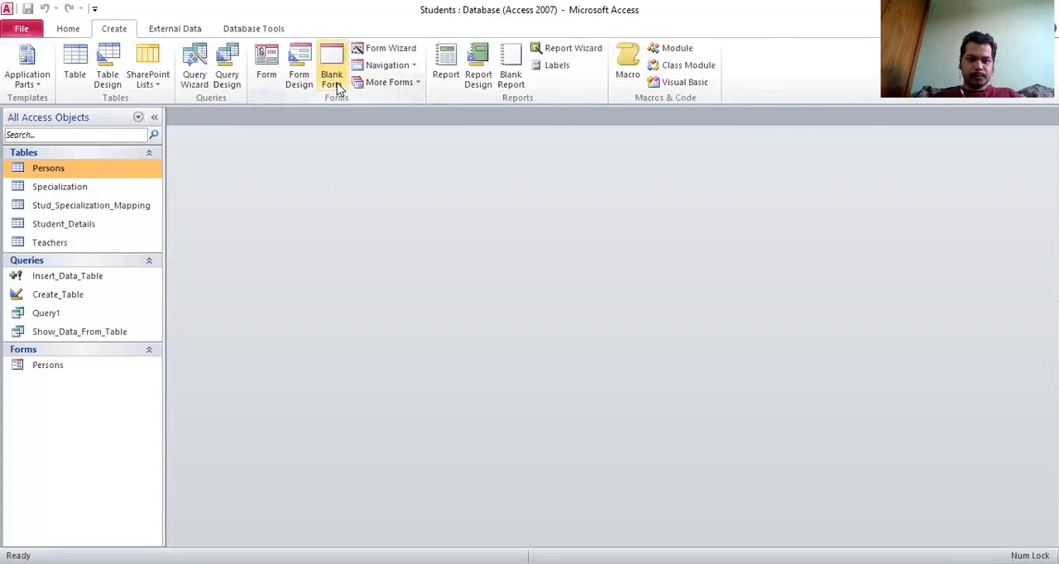
left_click(93, 210)
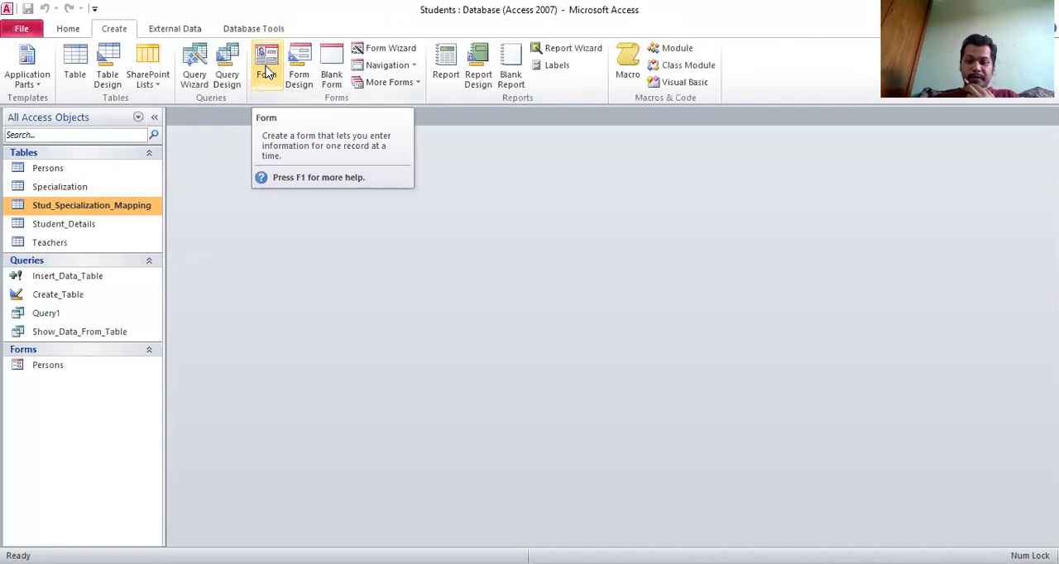
left_click(268, 72)
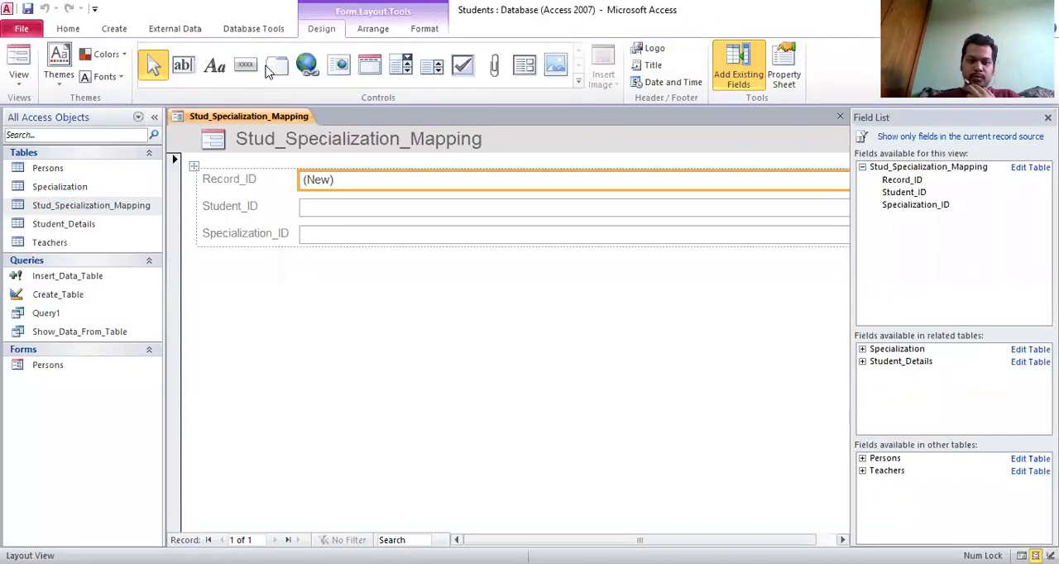
left_click(840, 116)
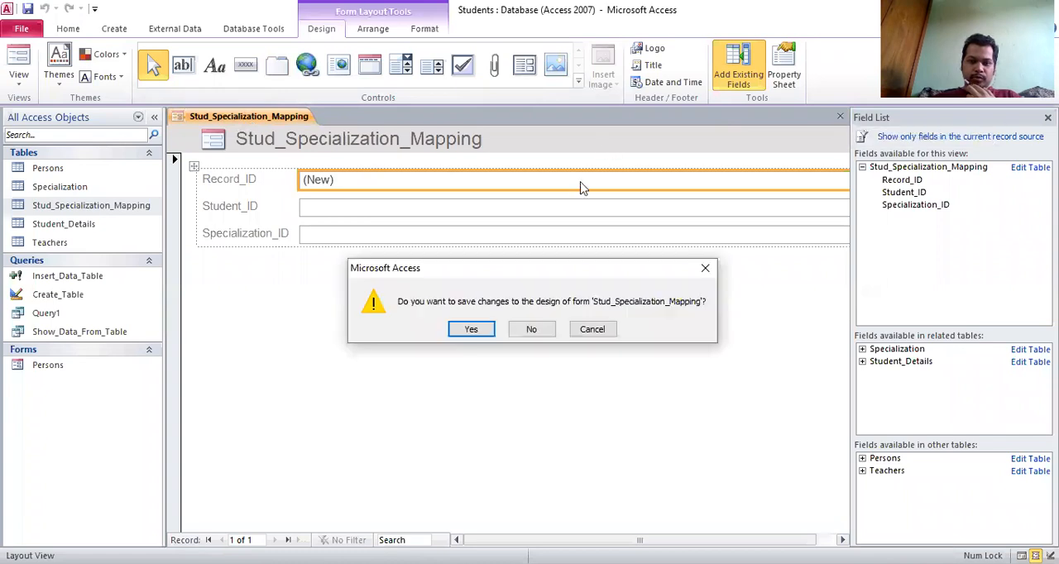
left_click(531, 329)
- Create an automatic form from the Specialization table and expand the related Stud_Specialization_Mapping table to list its fields
left_click(66, 186)
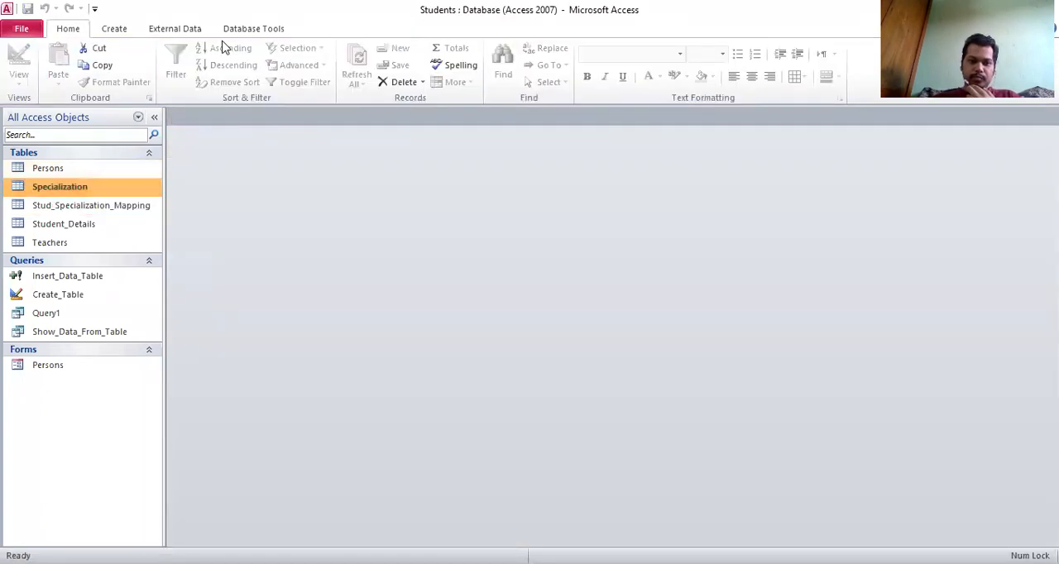
left_click(114, 31)
left_click(270, 69)
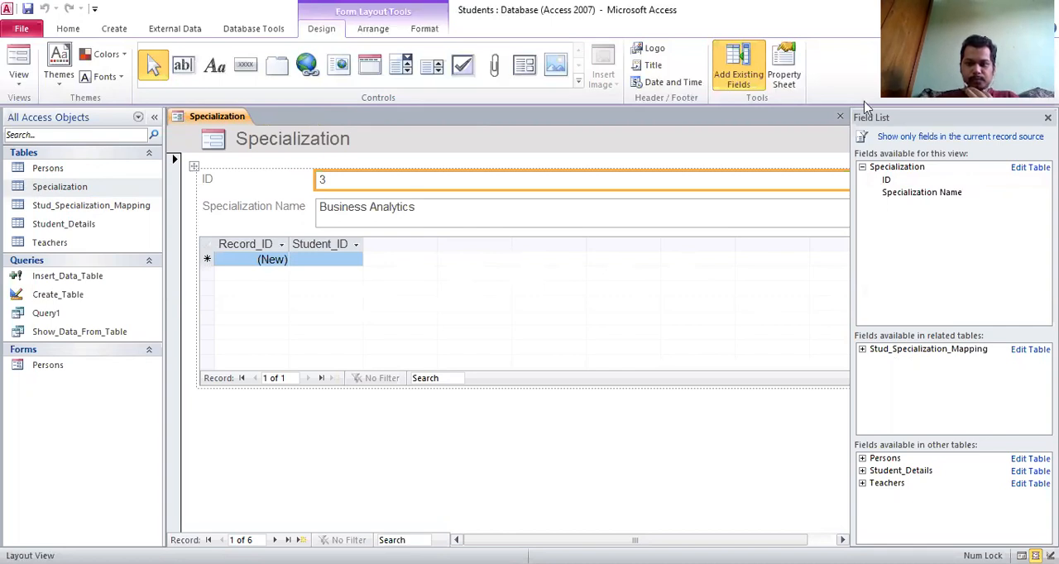
left_click(863, 350)
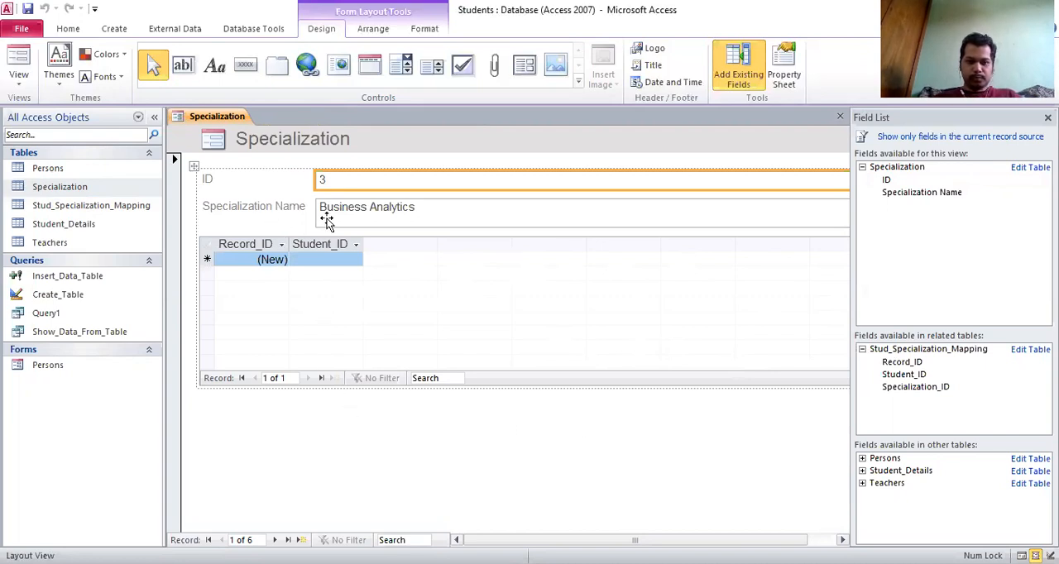
- Create an automatic form from the Student_Details table
left_click(74, 229)
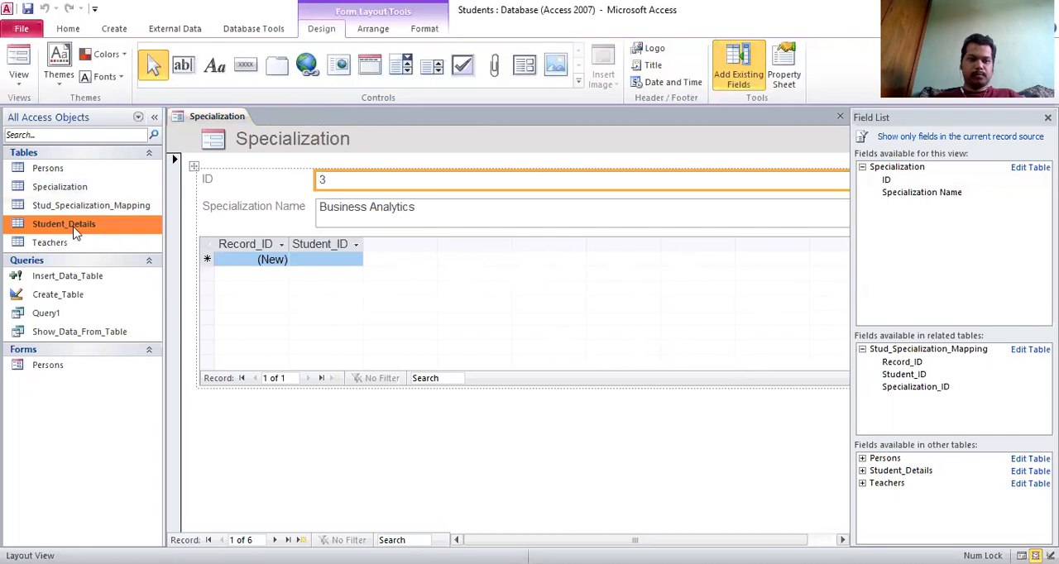
left_click(111, 28)
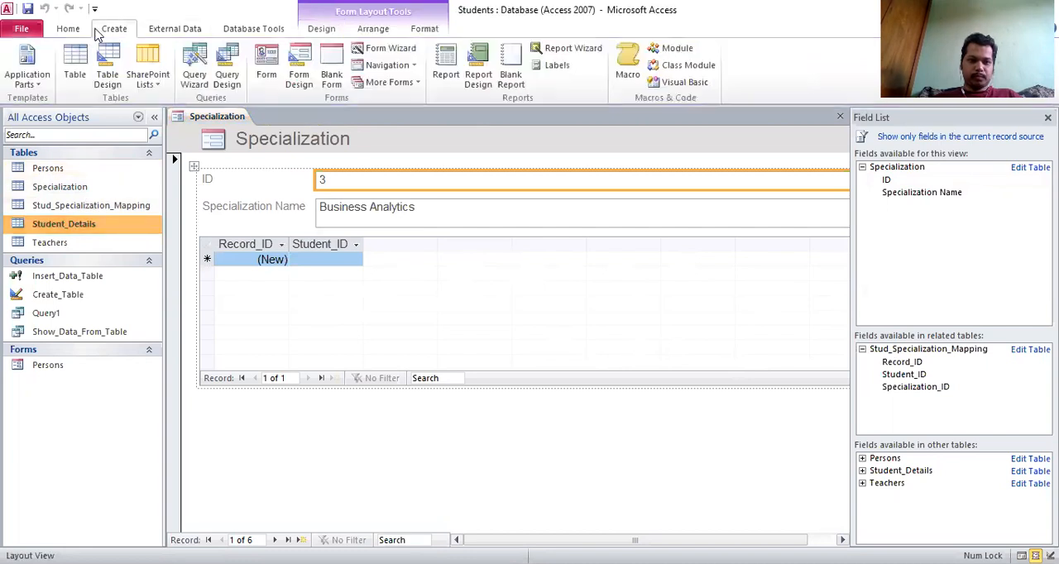
left_click(267, 75)
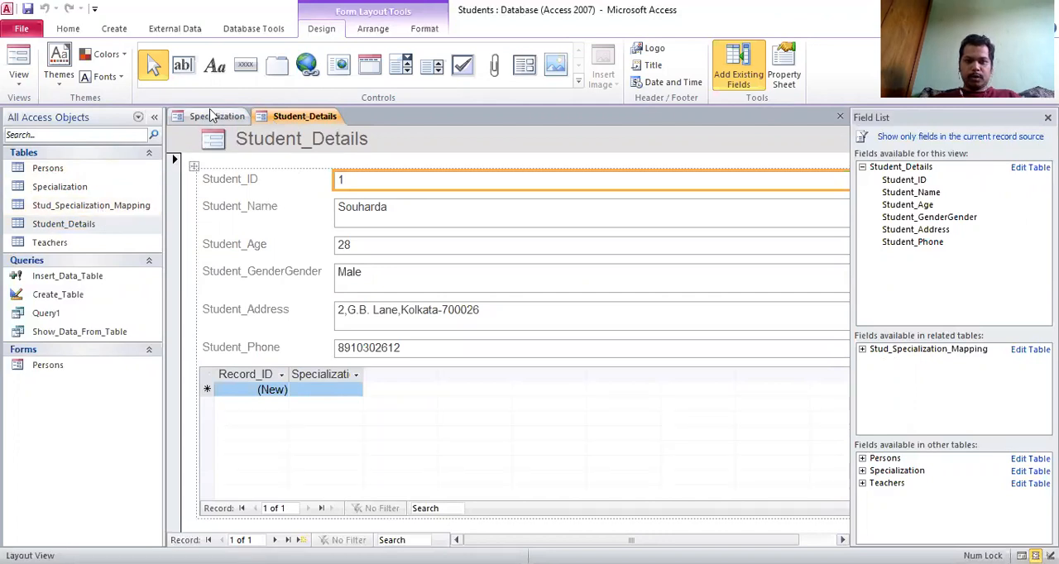
- Compare the Specialization and Student_Details forms, examining the related-record subform in each
left_click(213, 116)
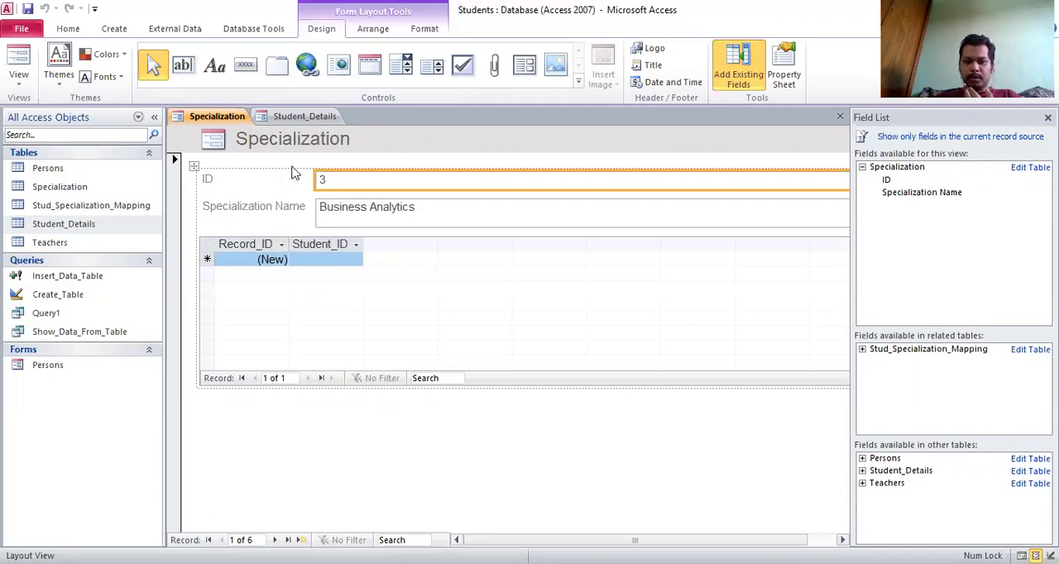
left_click(298, 116)
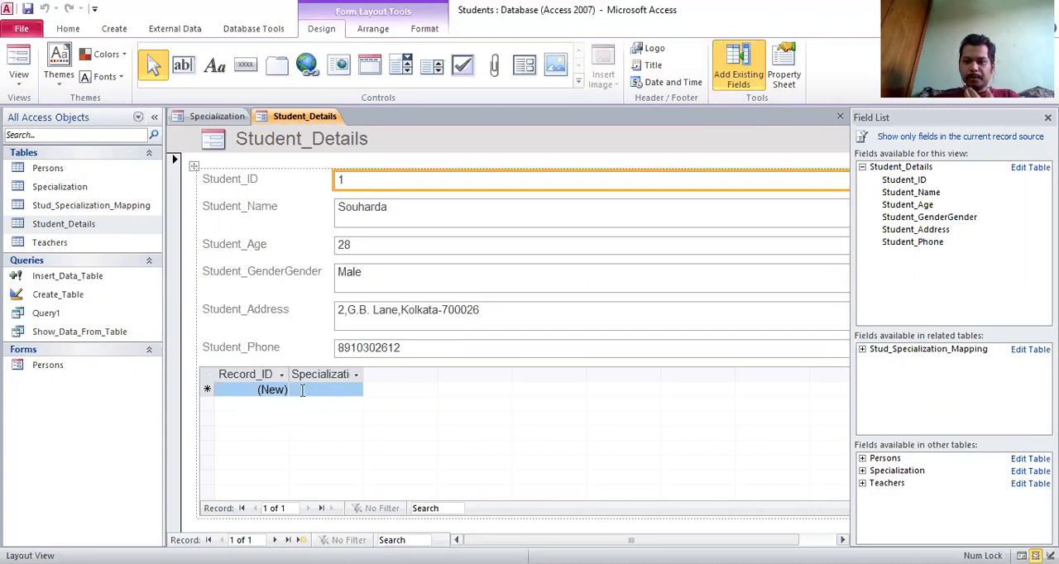
left_click(214, 117)
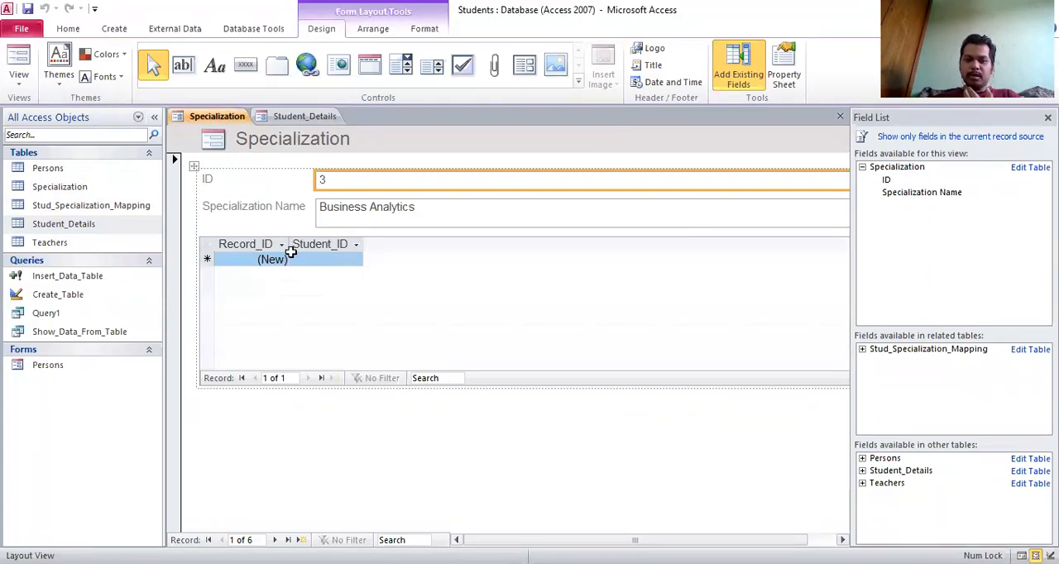
left_click(91, 221)
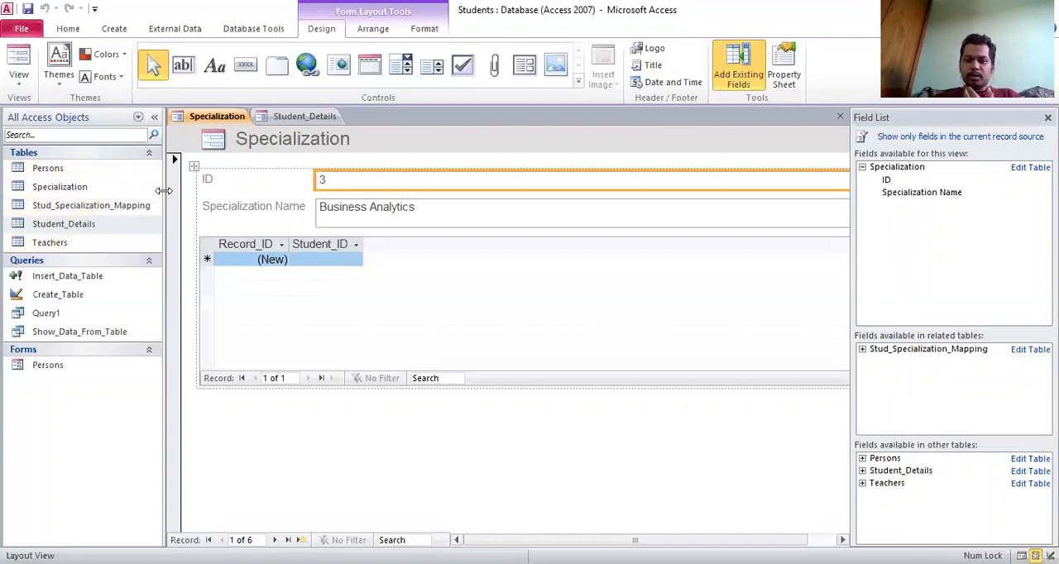
- Close the Specialization form without saving its design
right_click(217, 121)
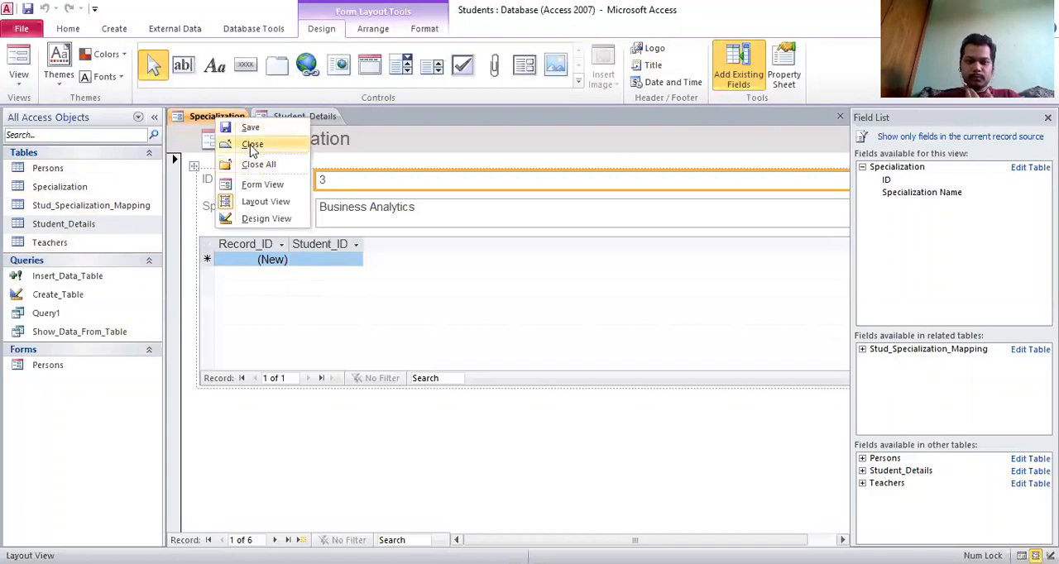
left_click(252, 145)
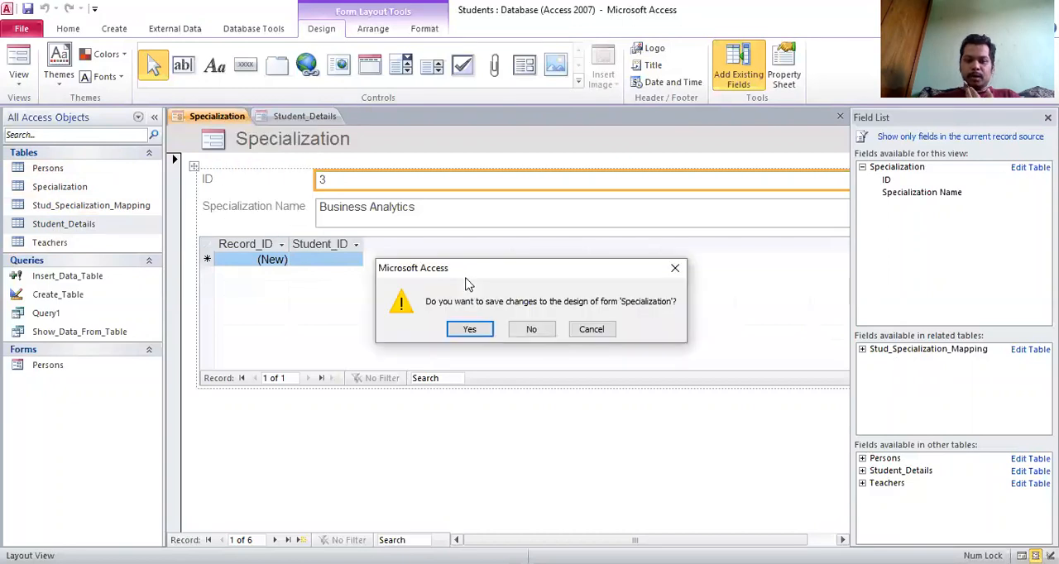
left_click(530, 329)
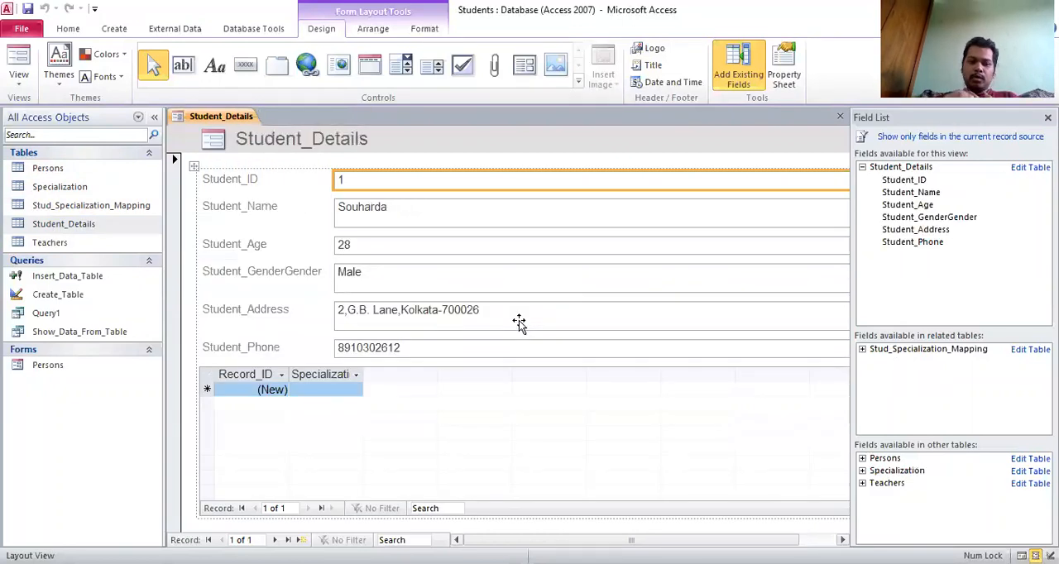